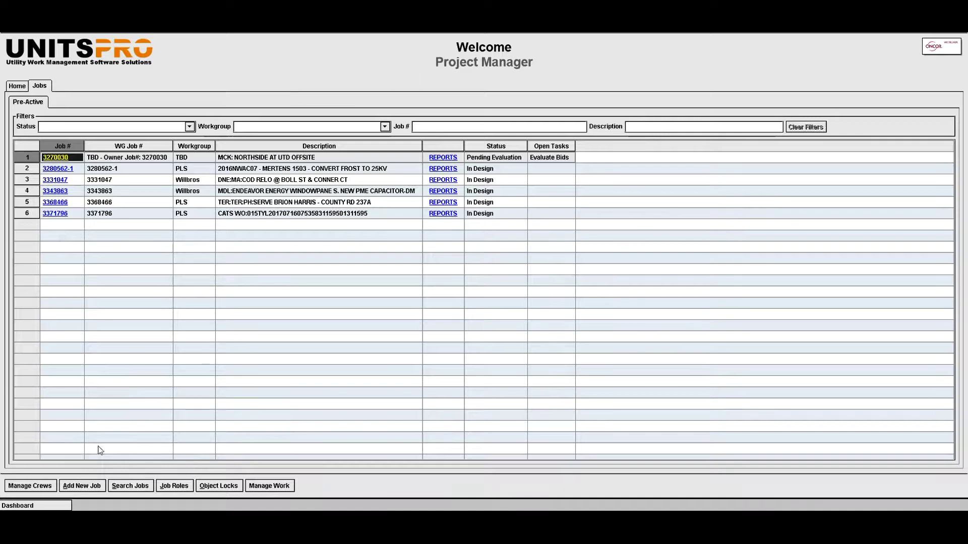
# Step: Create a new job numbered 123456 under the DU (Texas) Distribution Units Blanket Work contract
pyautogui.click(86, 485)
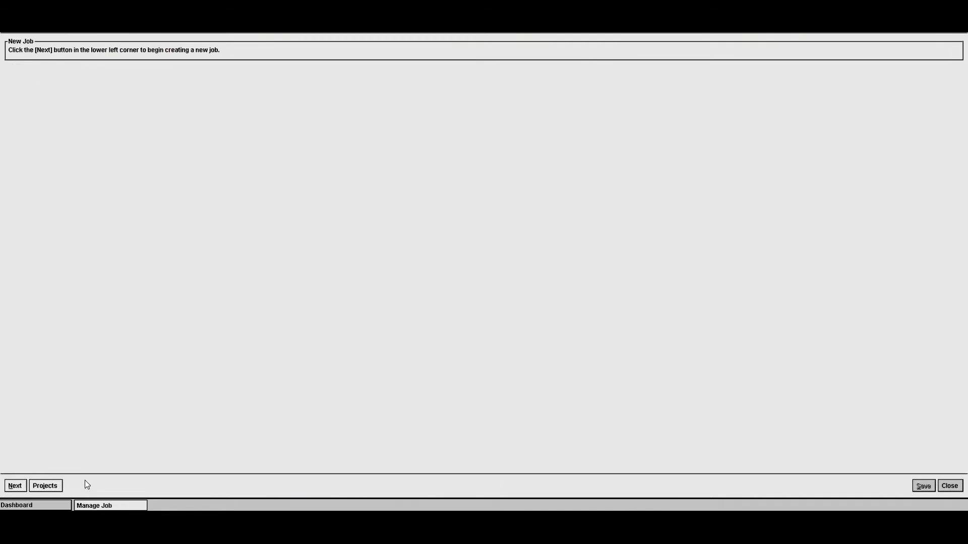
pyautogui.click(15, 486)
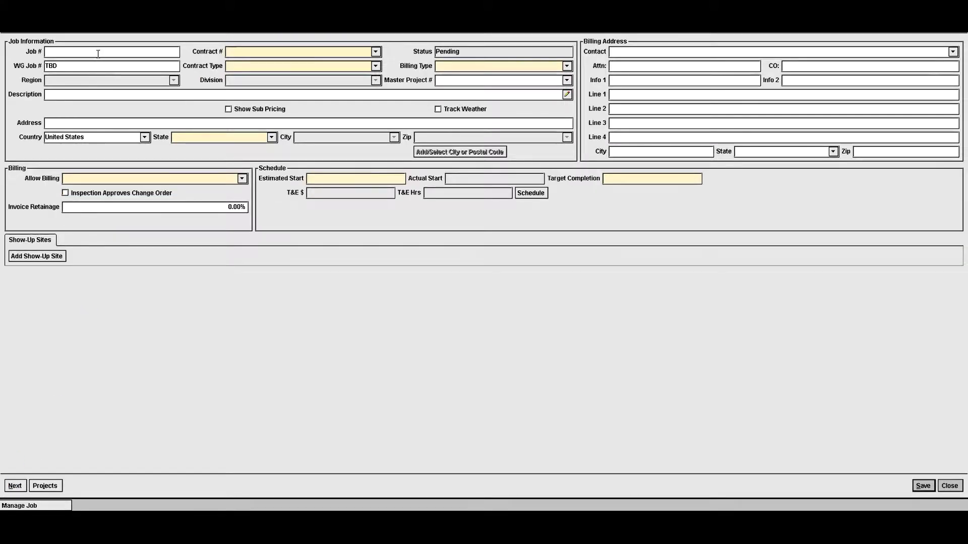
pyautogui.write('123456')
pyautogui.click(375, 52)
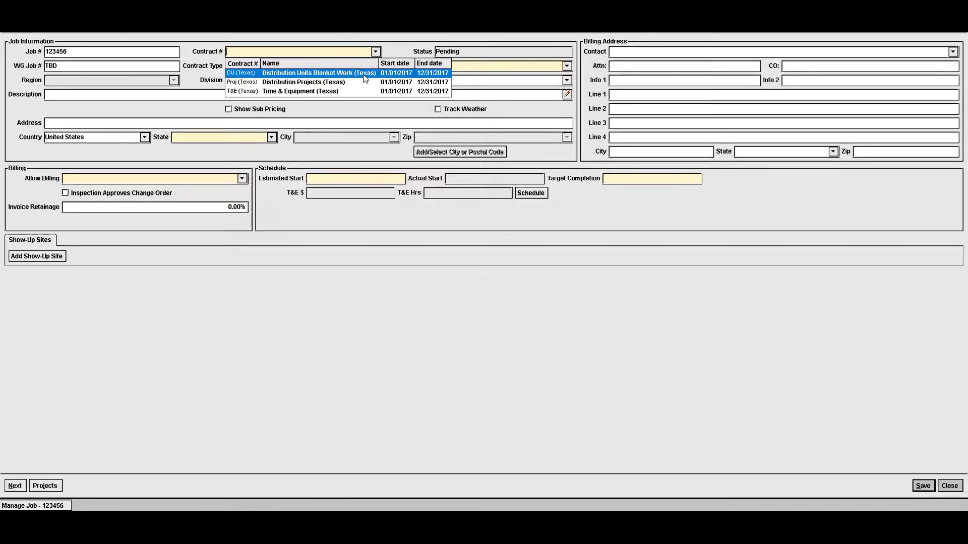
pyautogui.click(366, 74)
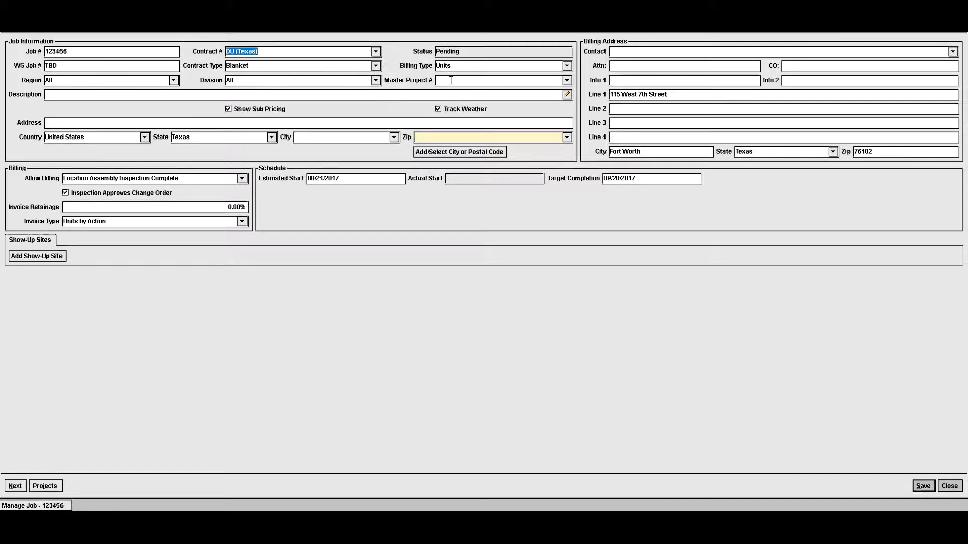
# Step: Enter the job description "2016NWAC07 - MERTENS 1503 - CONVERT FROST TO 25KV"
pyautogui.click(395, 94)
pyautogui.write('2016NWAC07 - MERTENS 1503 - CONVERT FROST TO 25KV')
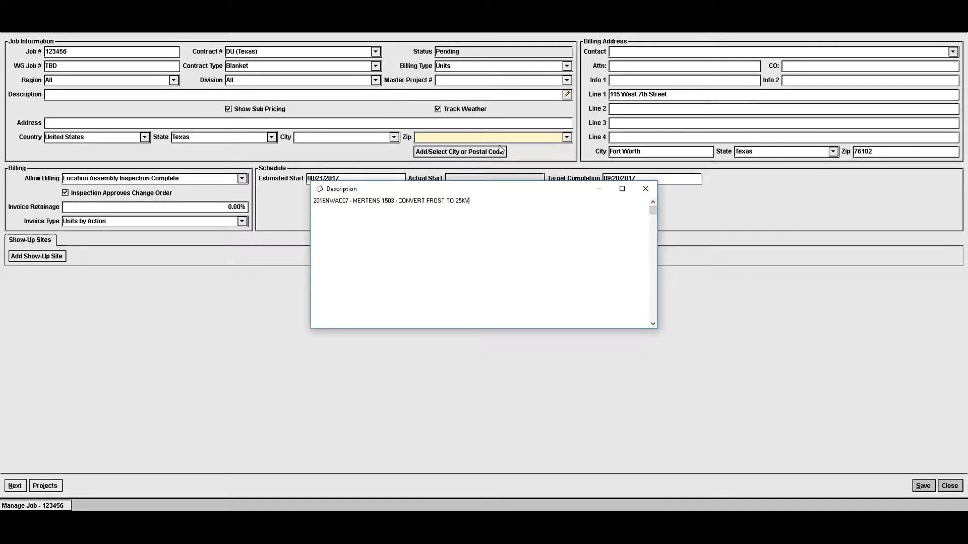
pyautogui.click(309, 166)
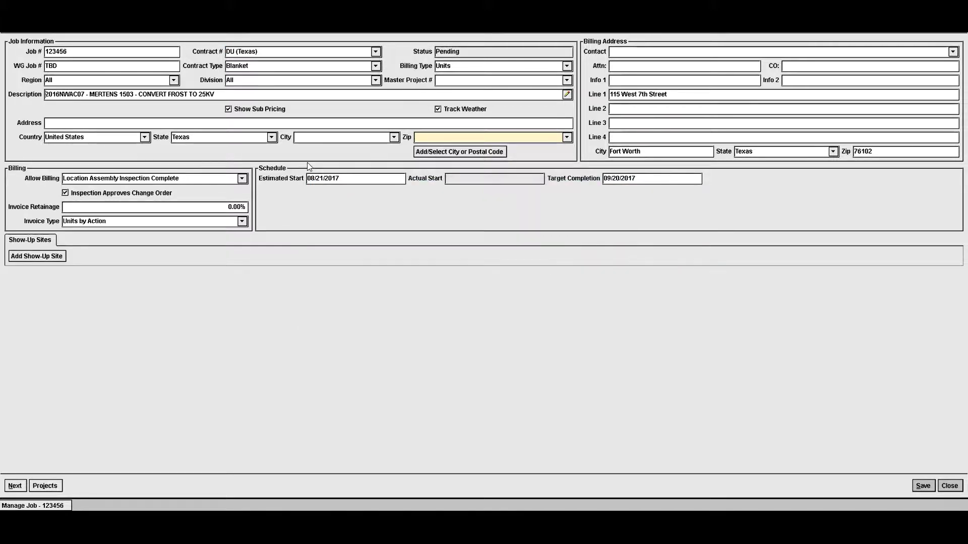
# Step: Set the job's address to Various, its city to Mertens, Texas, and its zip to 76666
pyautogui.click(86, 123)
pyautogui.write('Various')
pyautogui.press('Tab')
pyautogui.press('Tab')
pyautogui.press('Tab')
pyautogui.write('mert')
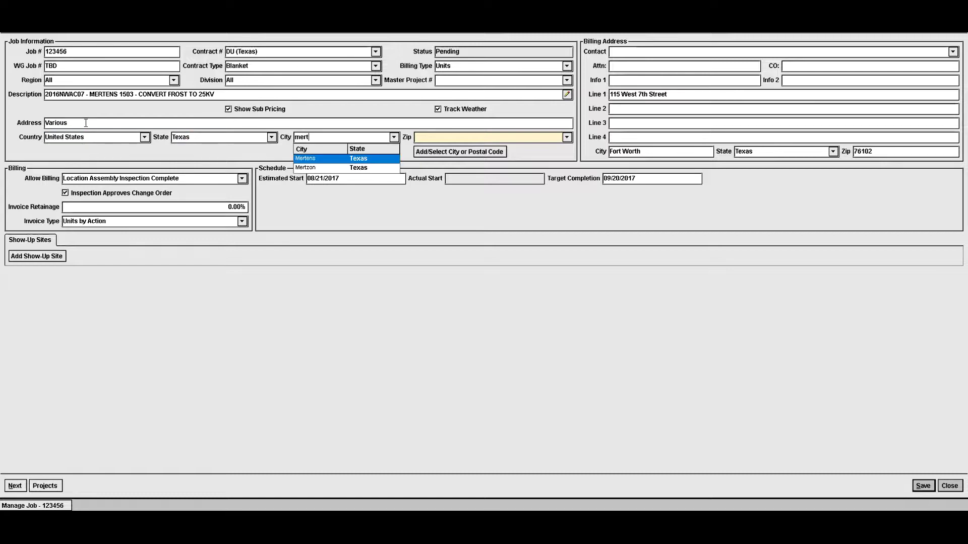
pyautogui.click(317, 160)
pyautogui.click(567, 137)
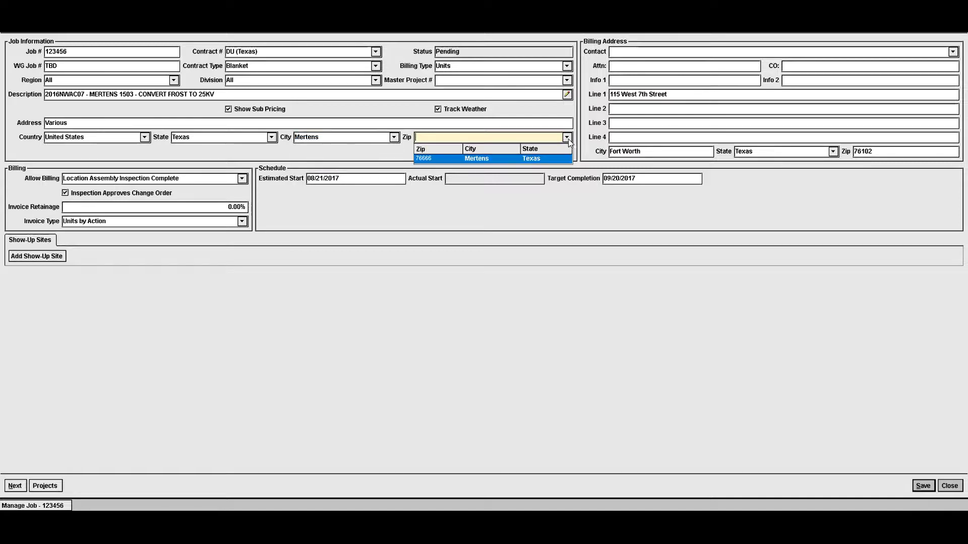
pyautogui.click(536, 159)
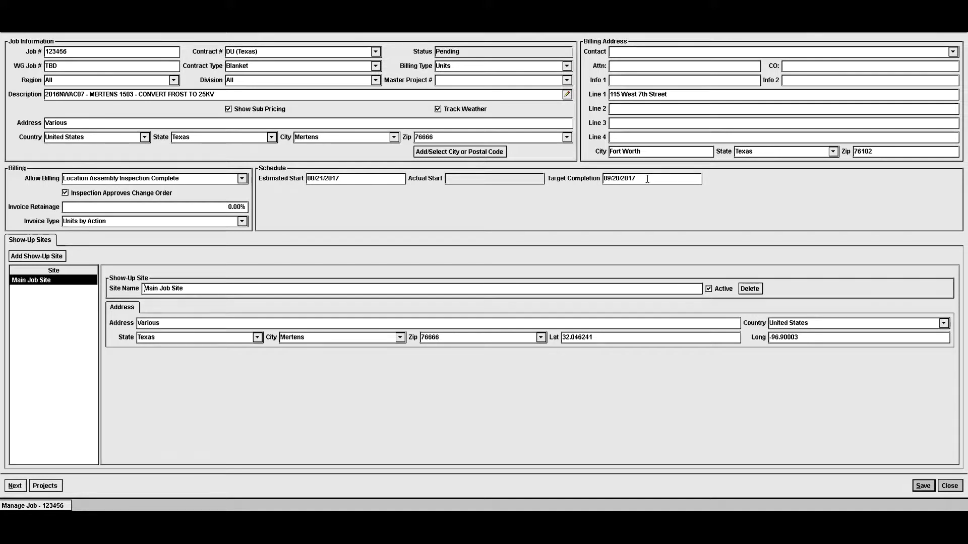
# Step: Advance the job setup through the owner roles to the workgroups, and view the available contract workgroups without adding one
pyautogui.click(15, 484)
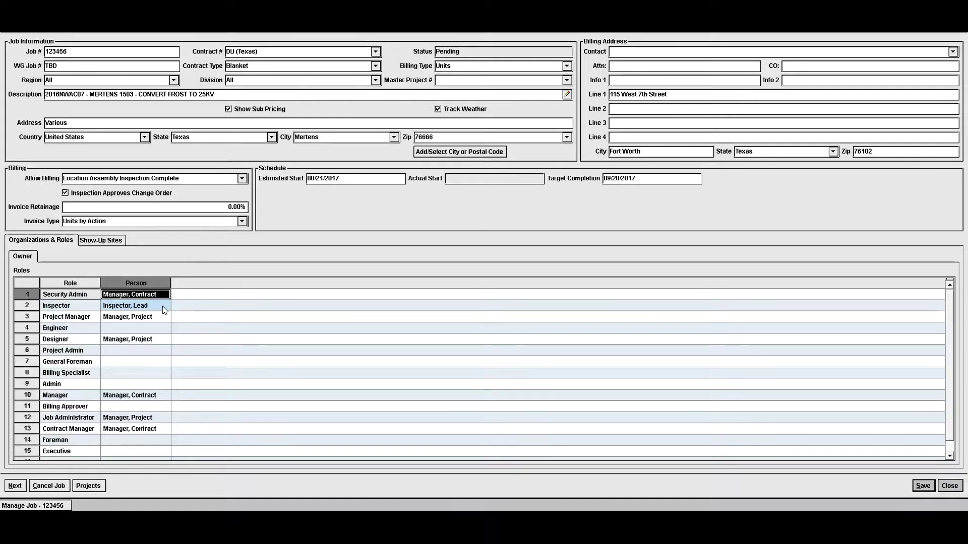
pyautogui.click(20, 488)
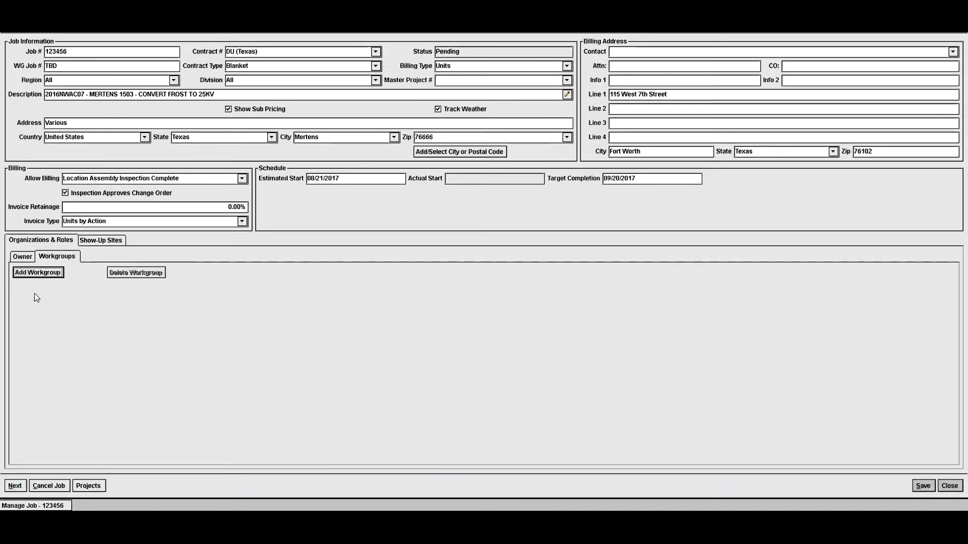
pyautogui.click(38, 274)
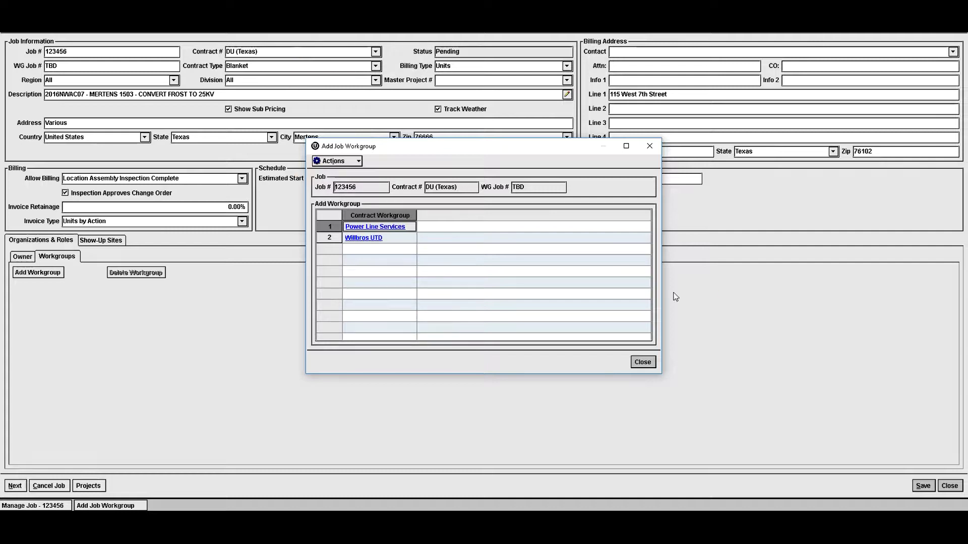
pyautogui.click(642, 362)
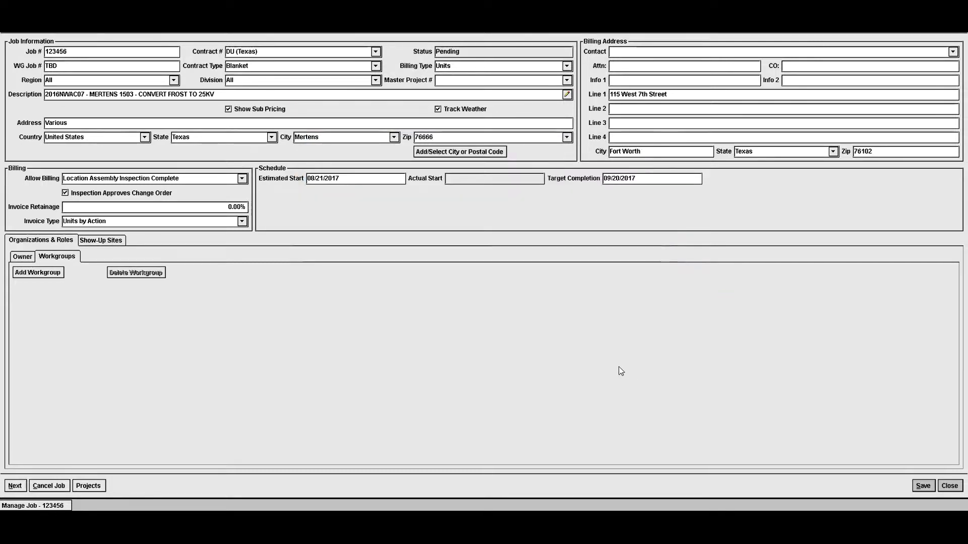
# Step: Skip the external organizations, keep the Composite Distribution specification book, and finish the job setup
pyautogui.click(23, 482)
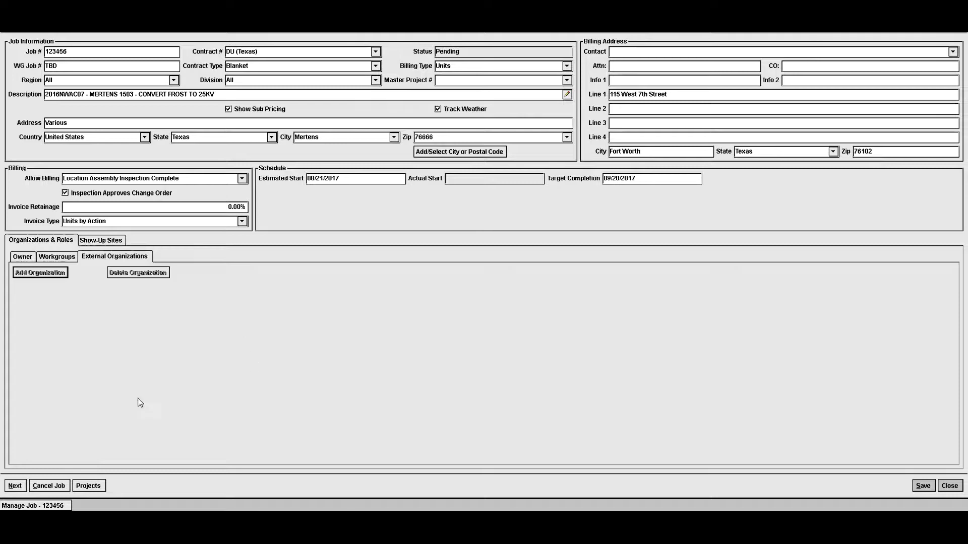
pyautogui.click(16, 486)
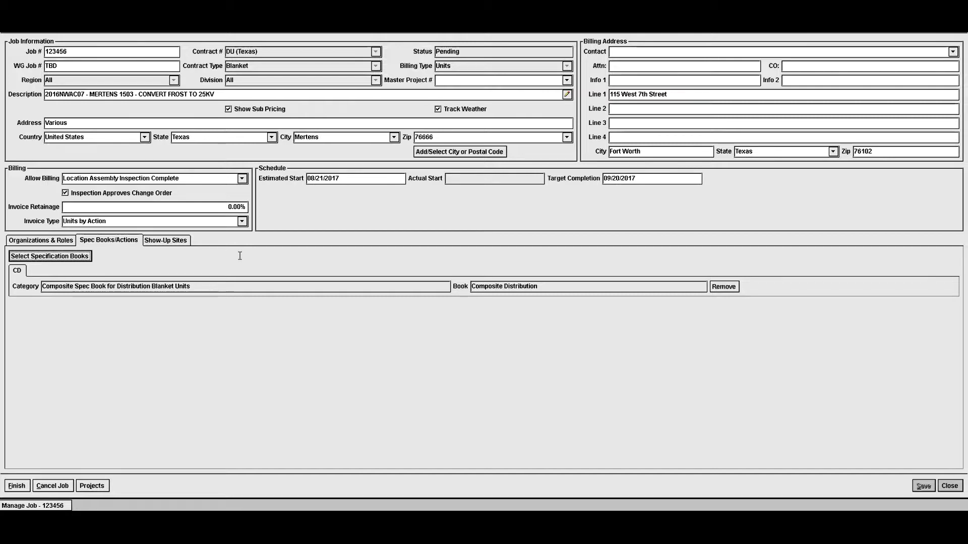
pyautogui.click(16, 486)
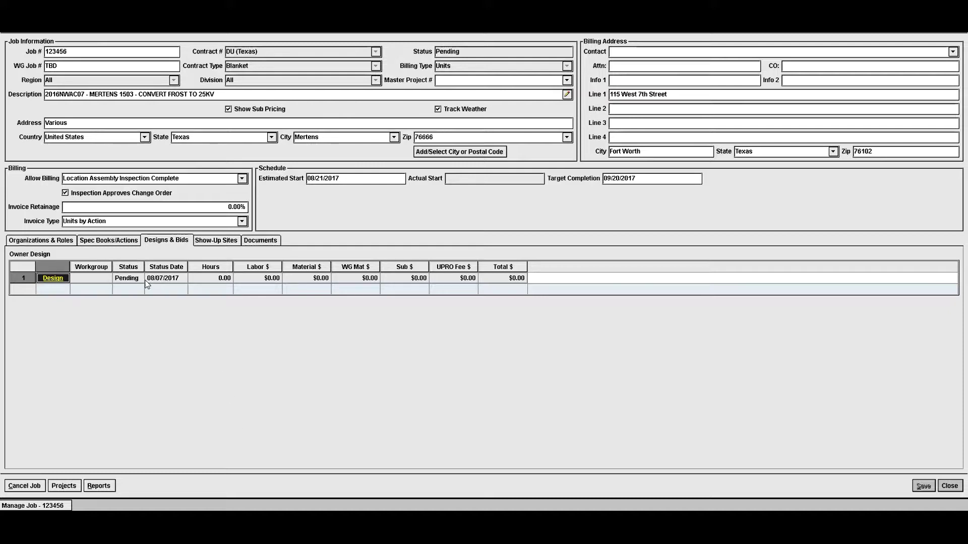
# Step: Open the job's pending owner design and insert the PDF WR3280562 as its design import file
pyautogui.click(53, 277)
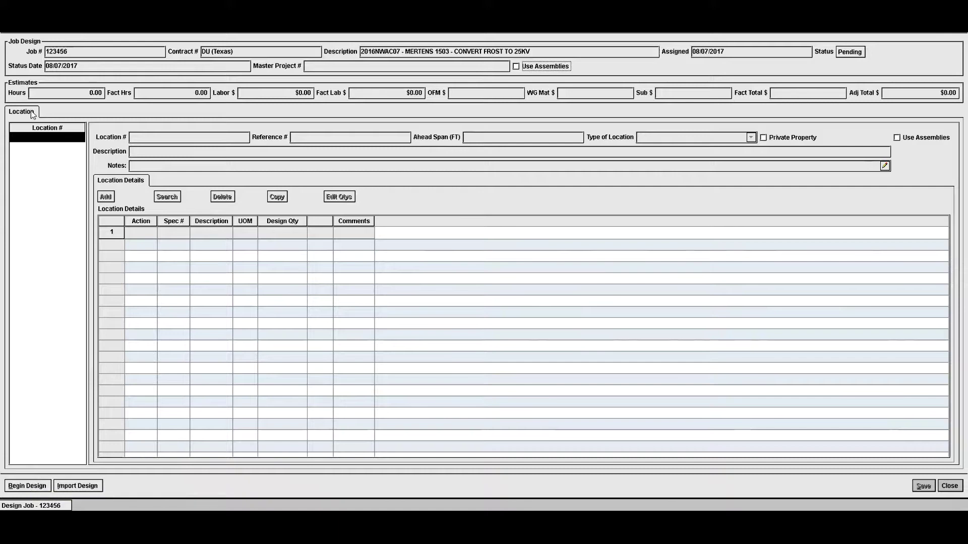
pyautogui.click(32, 136)
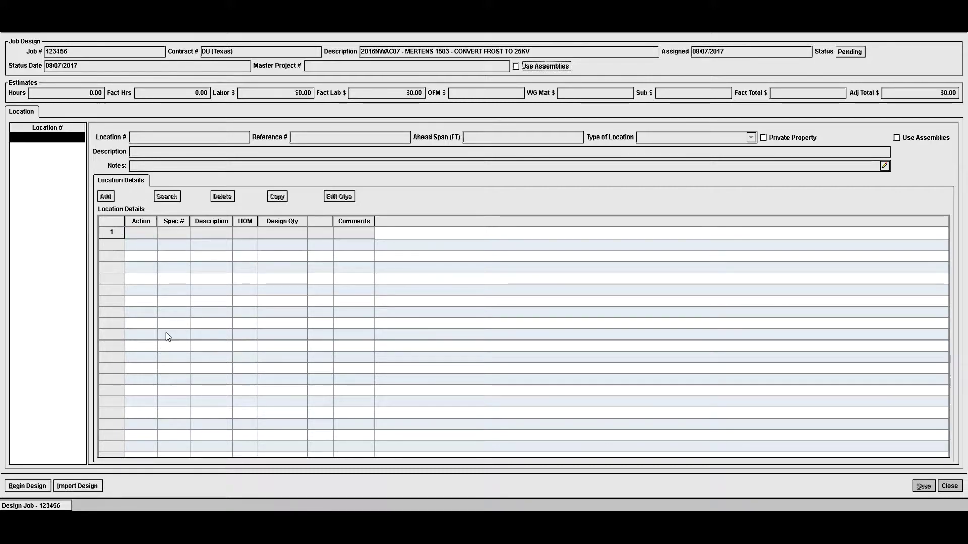
pyautogui.click(83, 487)
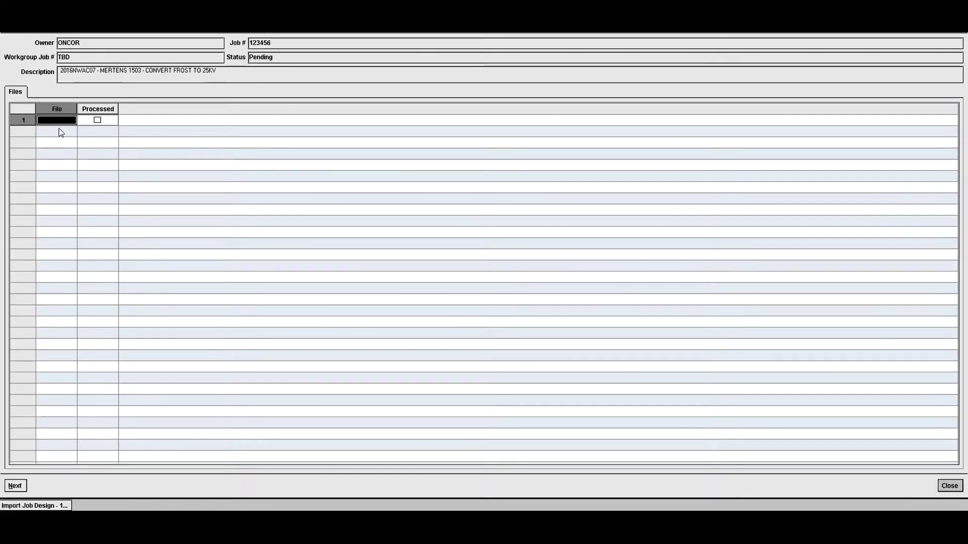
pyautogui.click(68, 121)
pyautogui.click(73, 120)
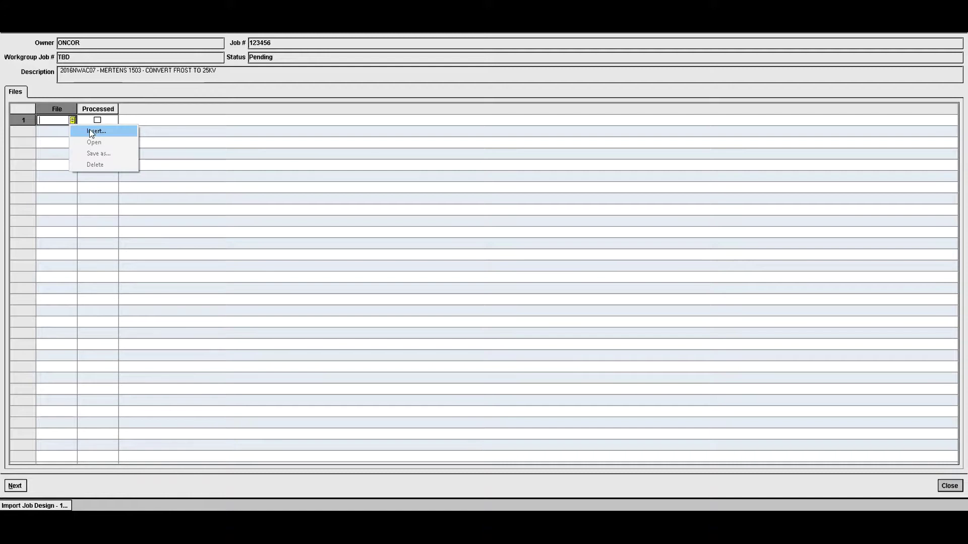
pyautogui.click(91, 132)
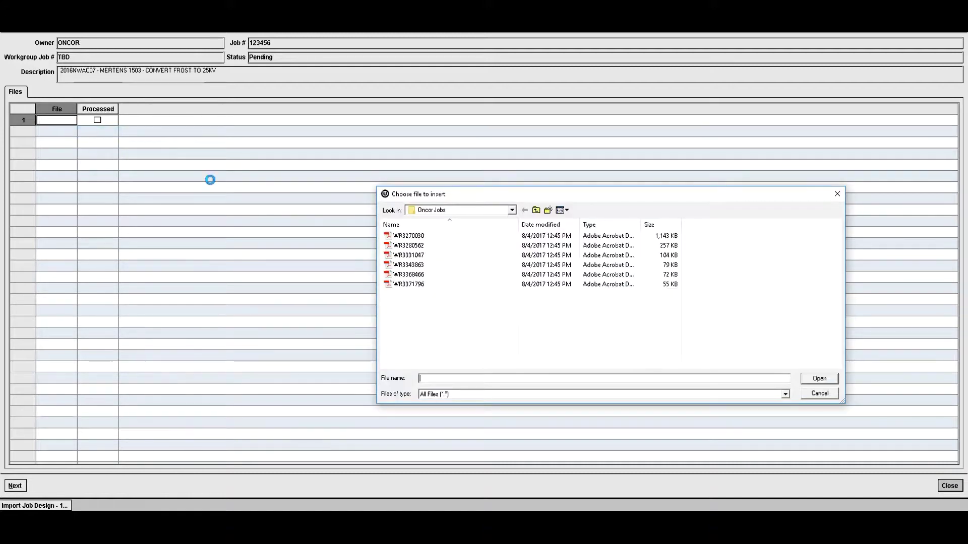
pyautogui.click(426, 247)
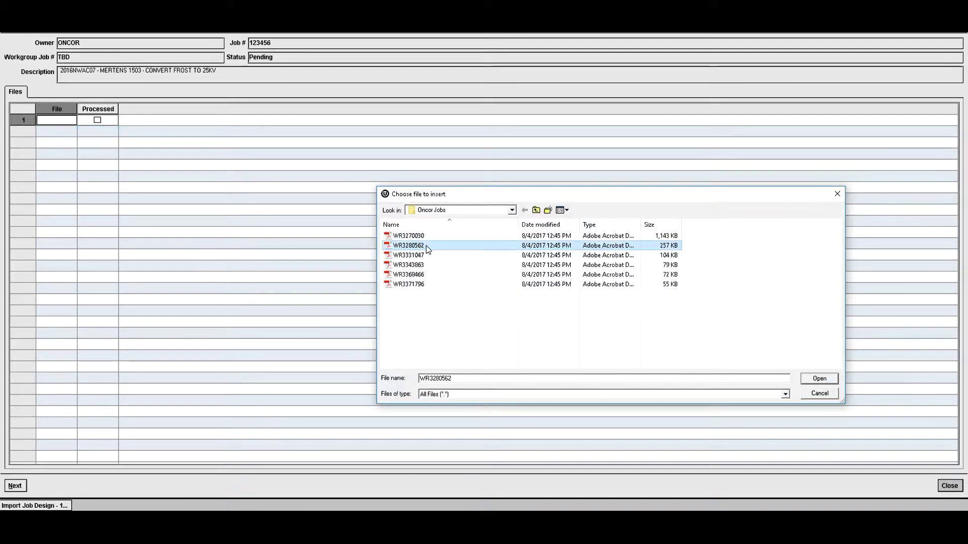
pyautogui.click(825, 379)
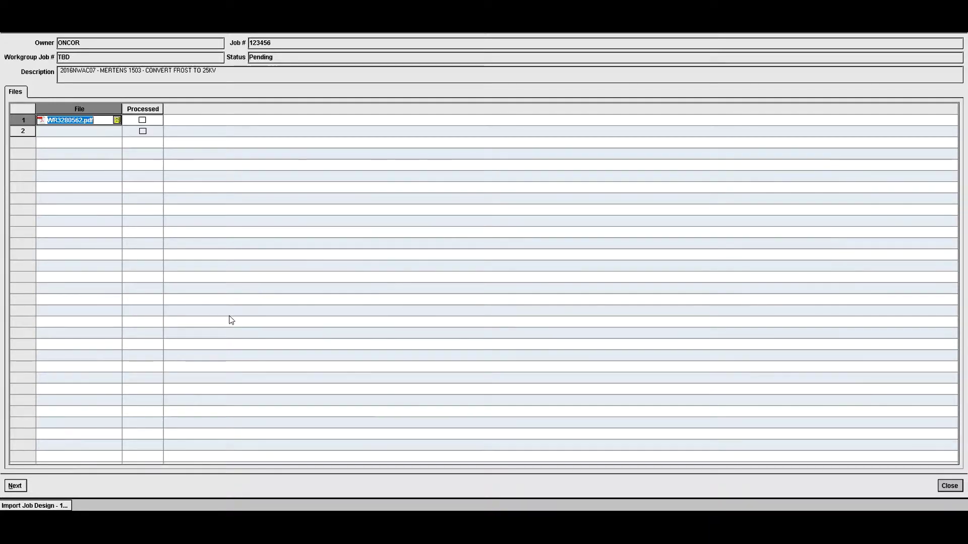
# Step: Process the inserted PDF and import all its extracted location details into the job design
pyautogui.click(14, 487)
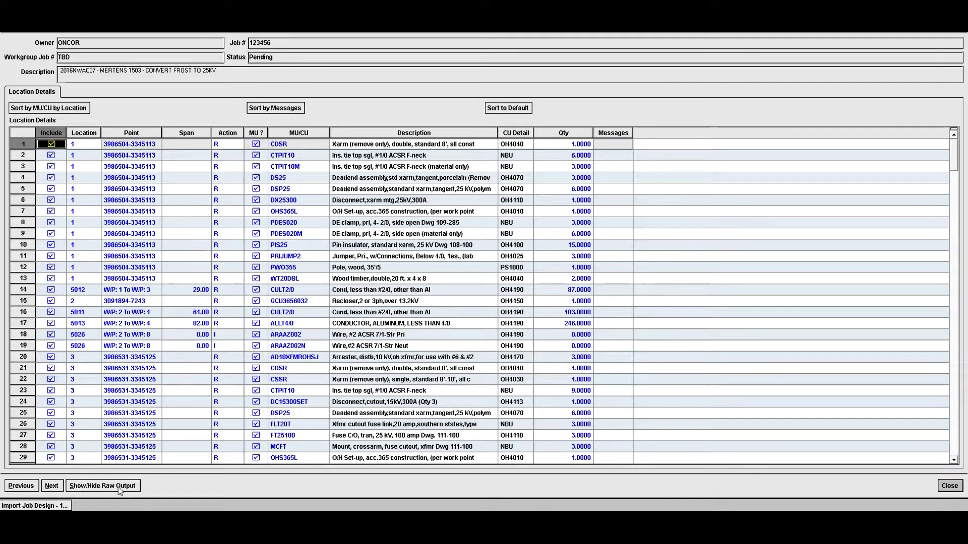
pyautogui.click(53, 487)
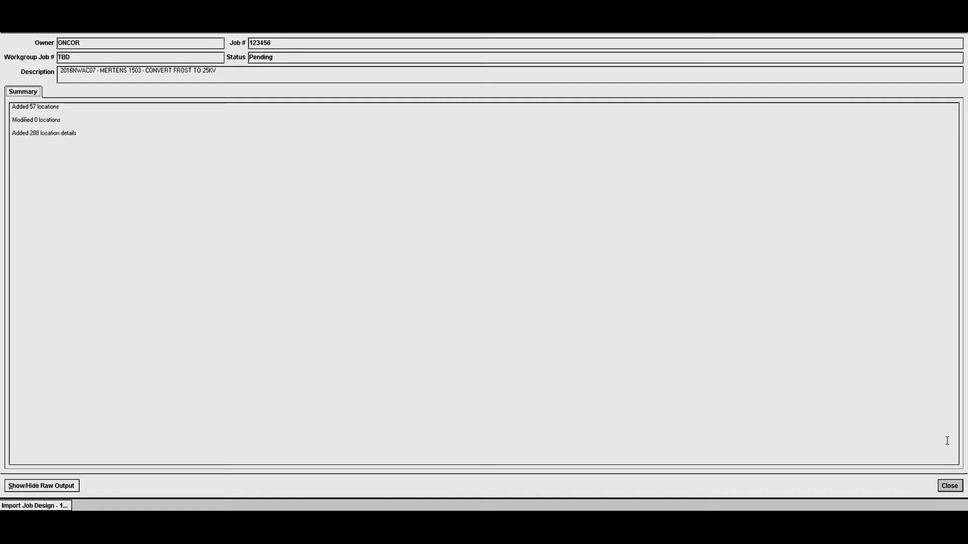
pyautogui.click(951, 485)
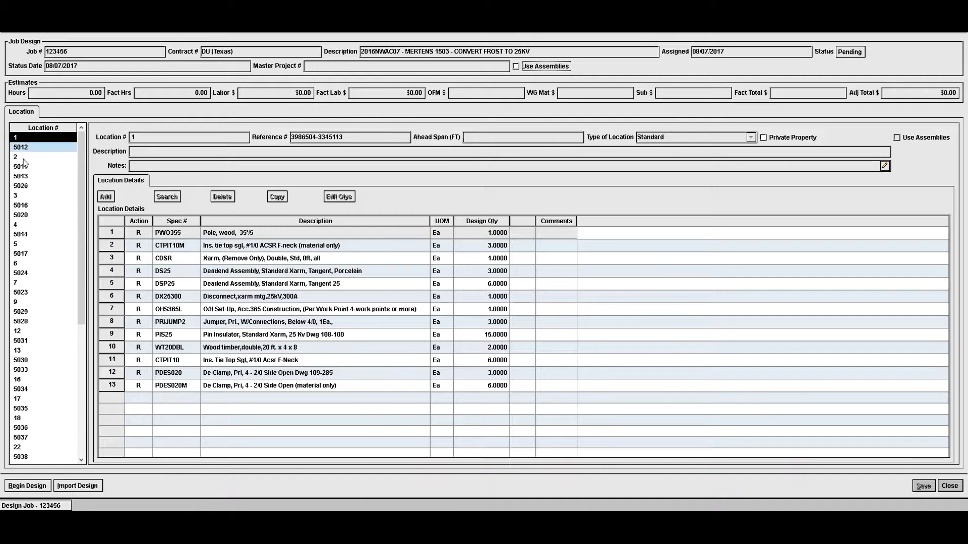
# Step: Review the imported details of locations 2 and 3, and begin the job design
pyautogui.click(44, 158)
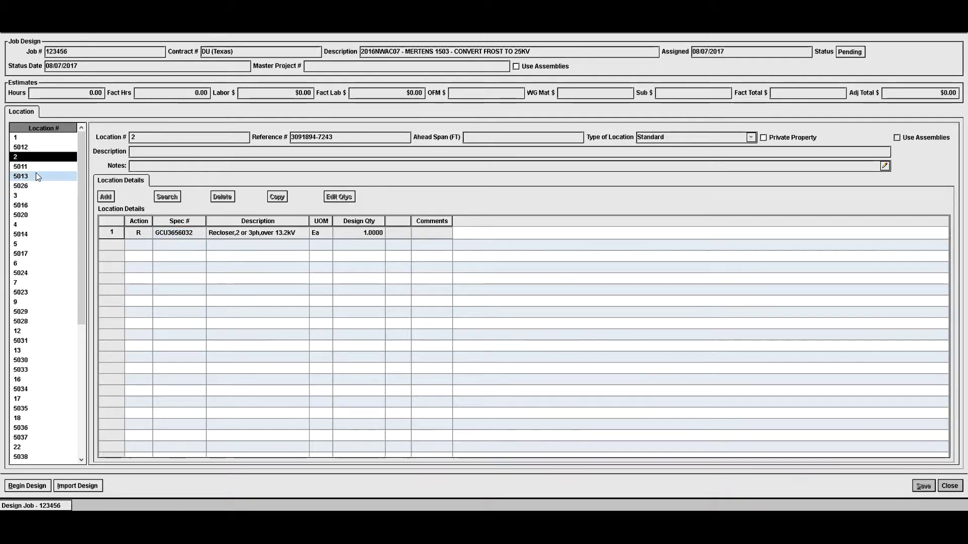
pyautogui.click(23, 196)
pyautogui.click(182, 399)
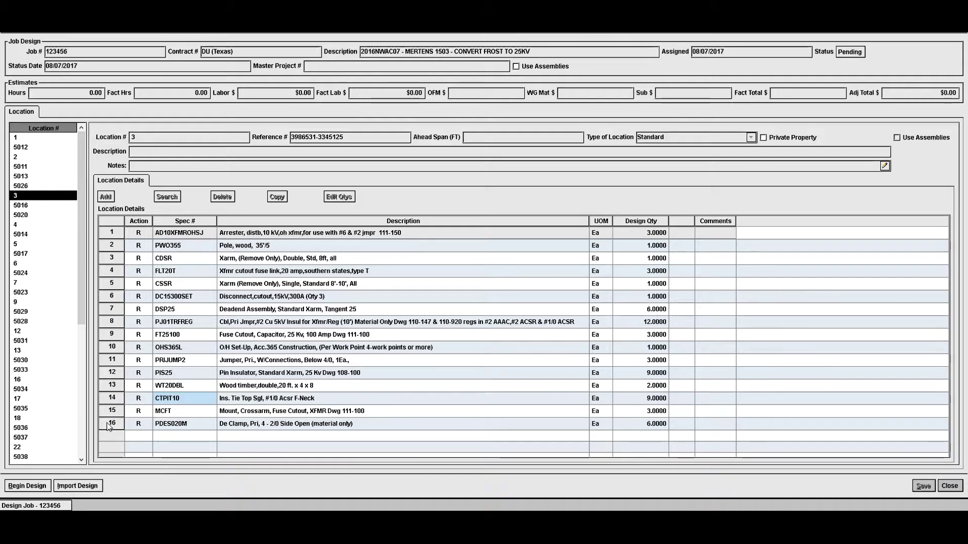
pyautogui.click(329, 335)
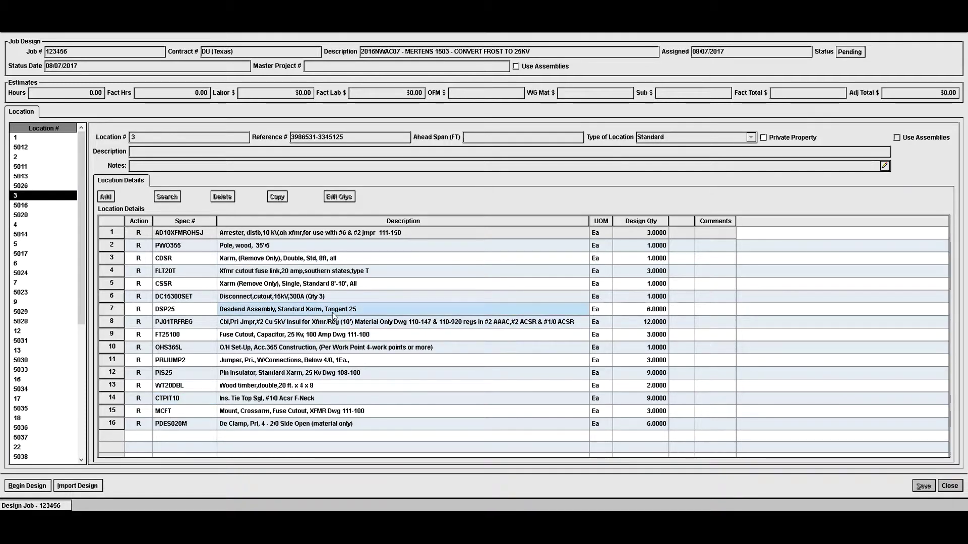
pyautogui.click(32, 486)
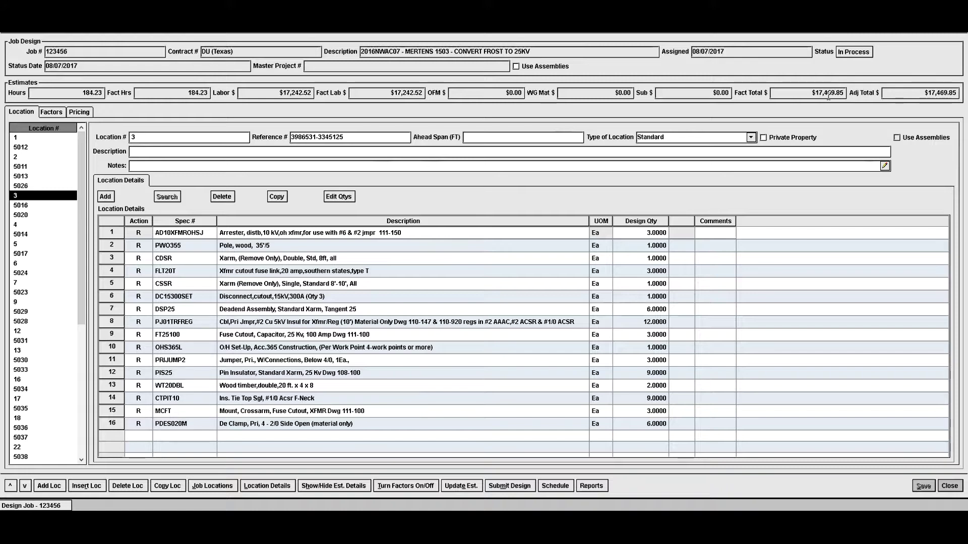
pyautogui.click(616, 241)
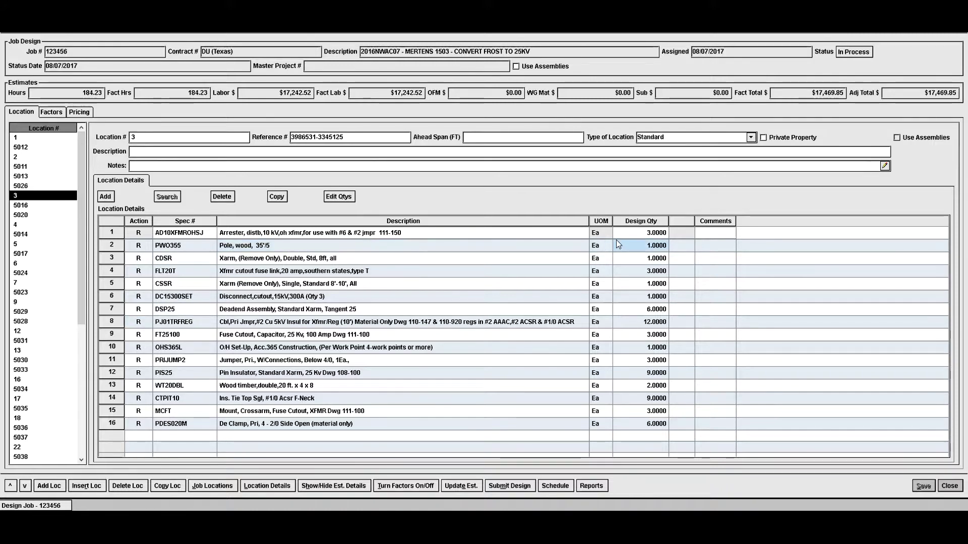
# Step: Review the conductor line and its design quantity at wire location 5014, and the specification items at location 9
pyautogui.click(15, 235)
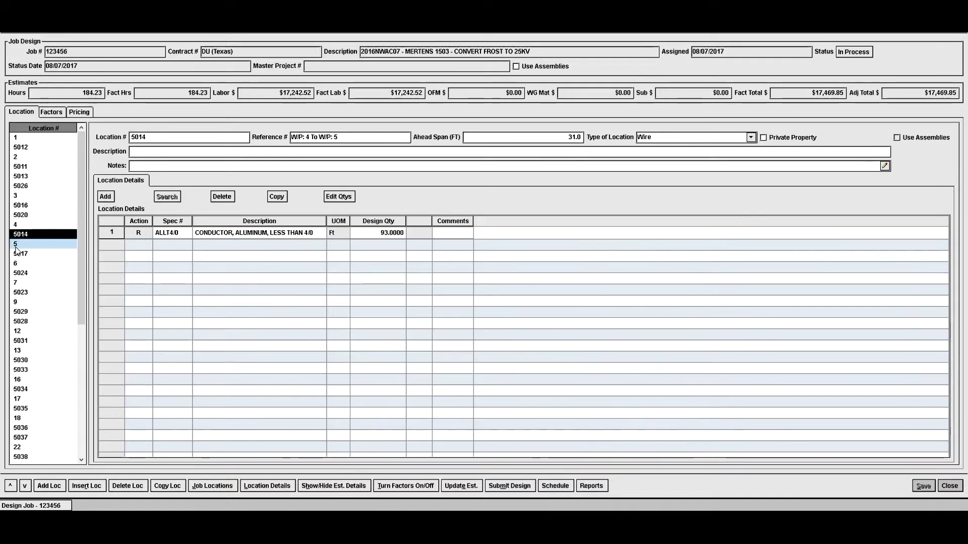
pyautogui.click(371, 234)
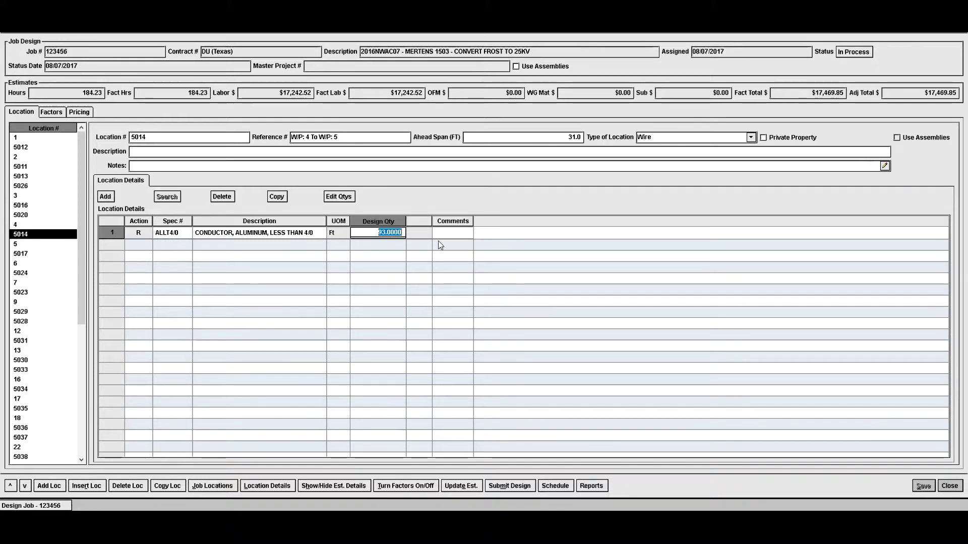
pyautogui.press('Tab')
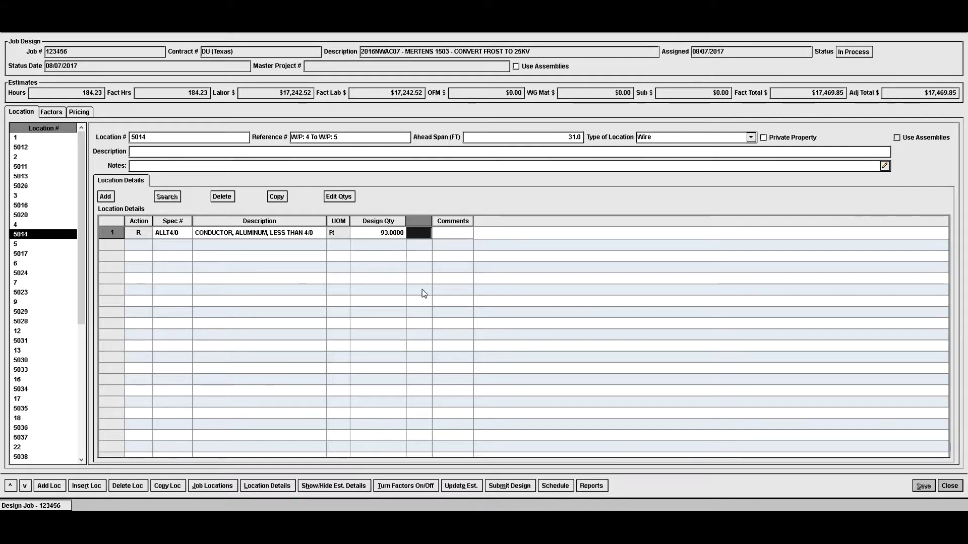
pyautogui.click(369, 235)
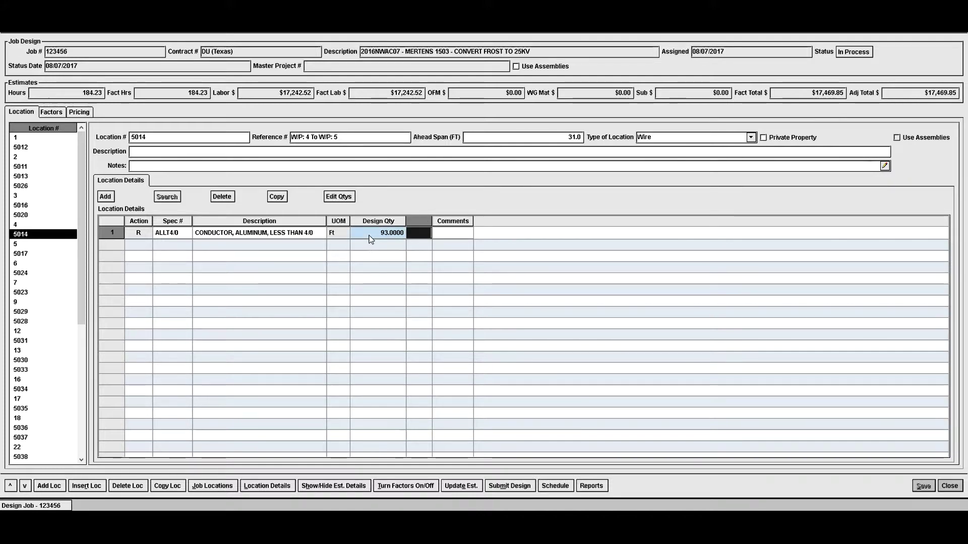
pyautogui.click(423, 238)
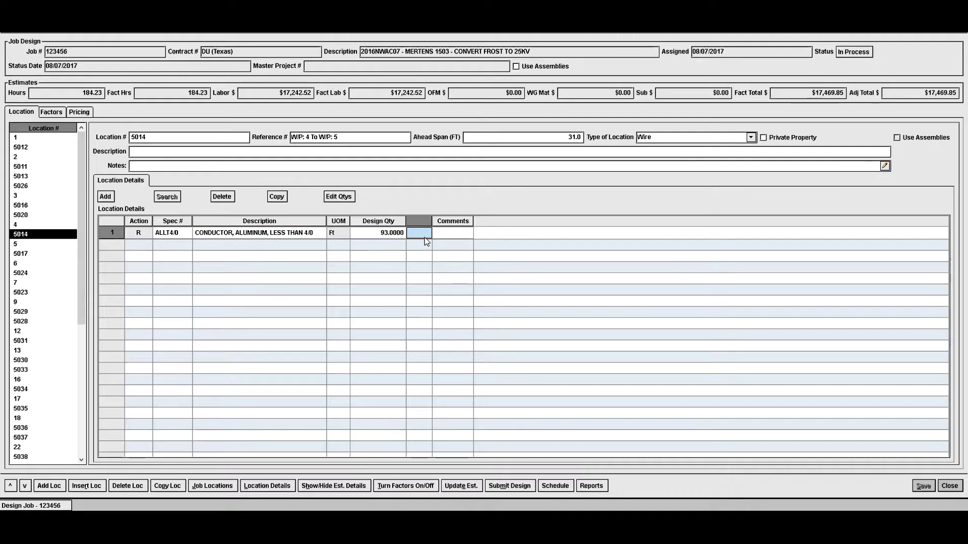
pyautogui.click(425, 238)
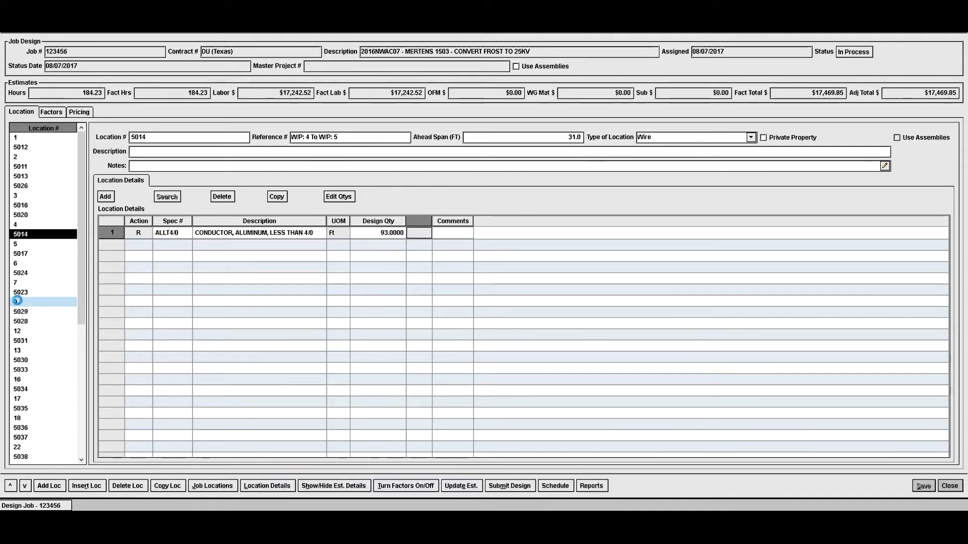
pyautogui.click(35, 303)
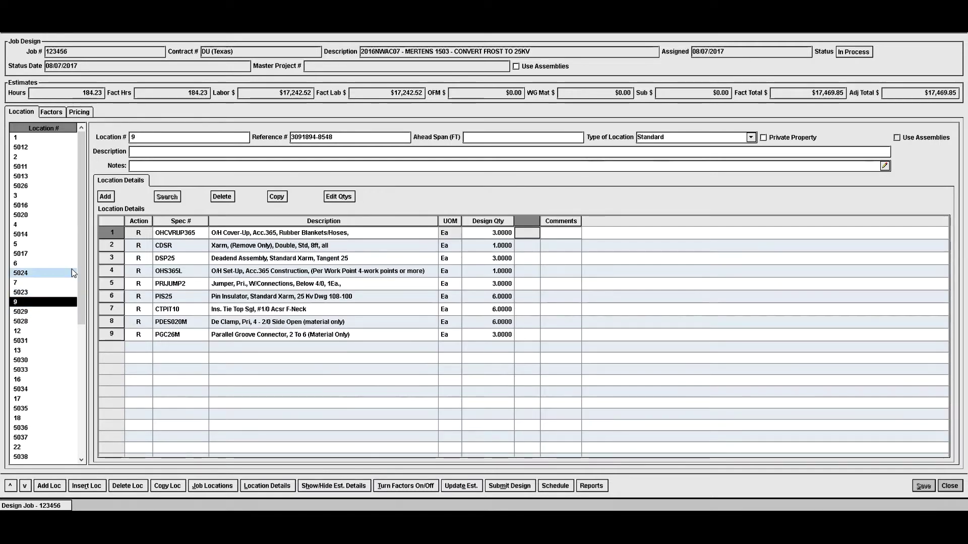
# Step: Submit the job design for approval and approve it
pyautogui.click(520, 488)
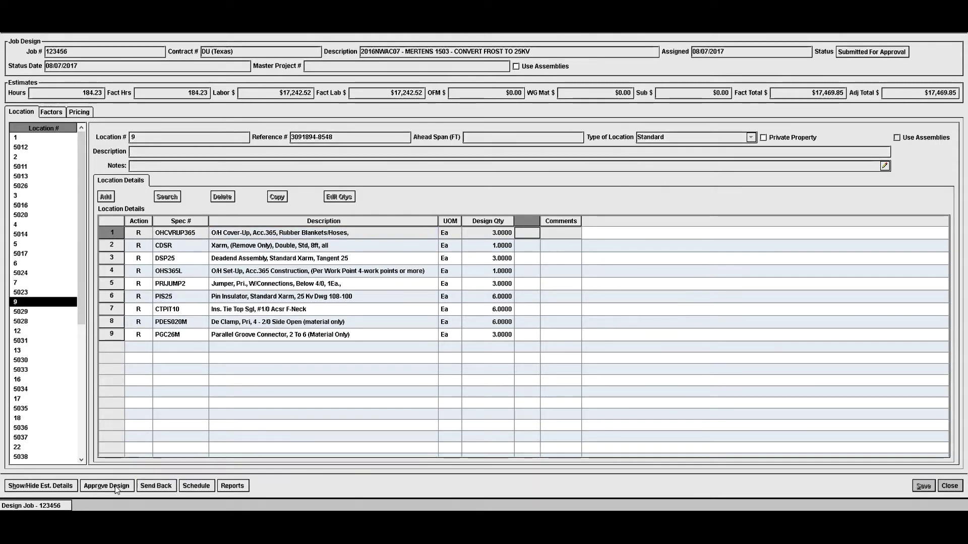
pyautogui.click(114, 486)
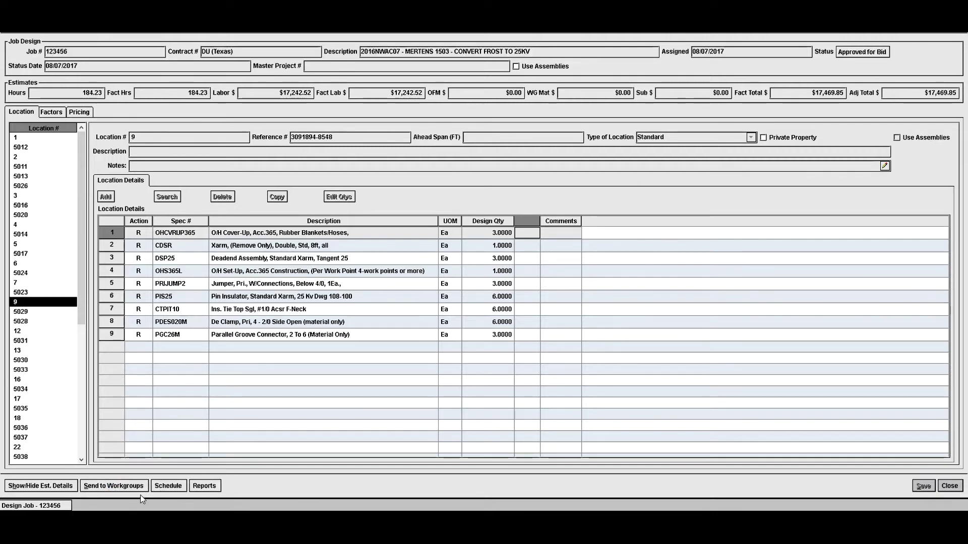
# Step: Compare the workgroup totals of Power Line Services and Willbros UTD in Send To Workgroups, and close it without sending the job
pyautogui.click(116, 486)
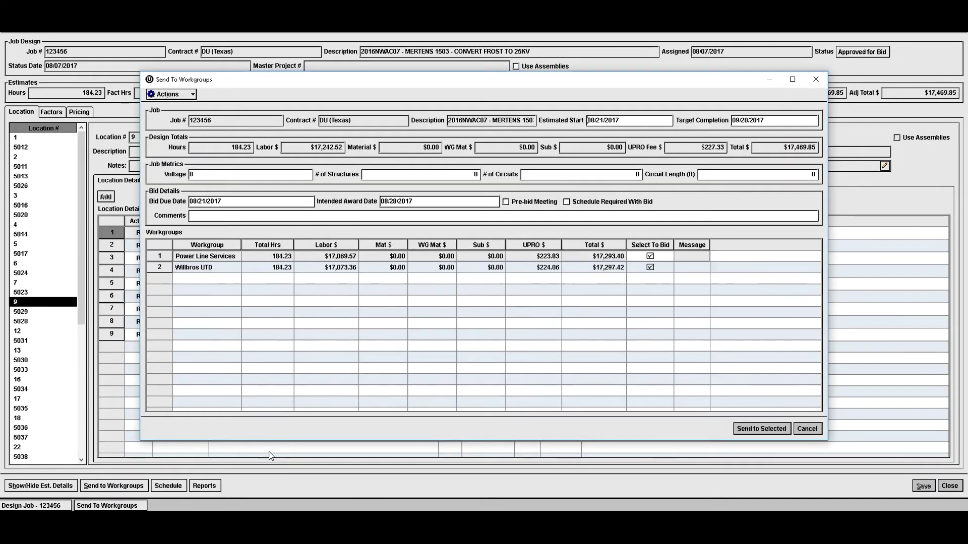
pyautogui.click(580, 257)
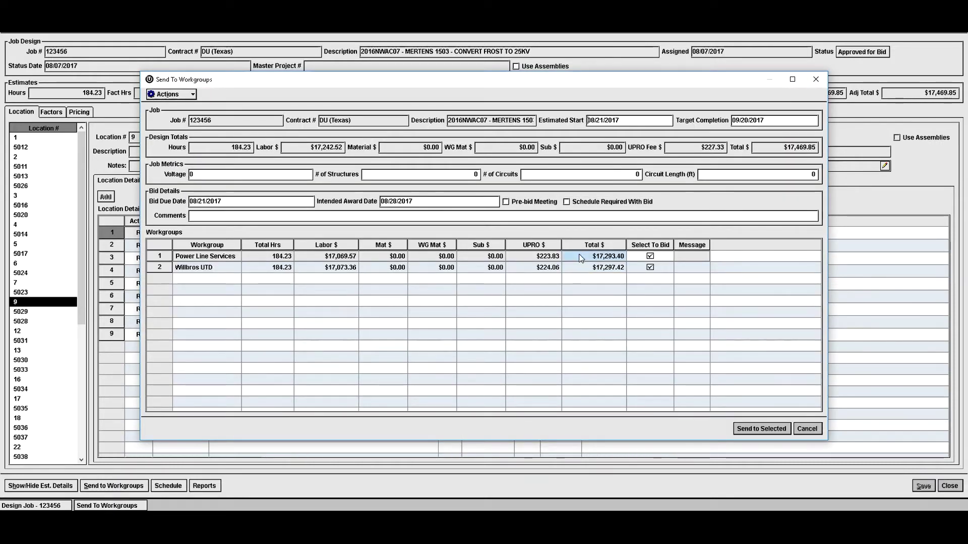
pyautogui.click(582, 268)
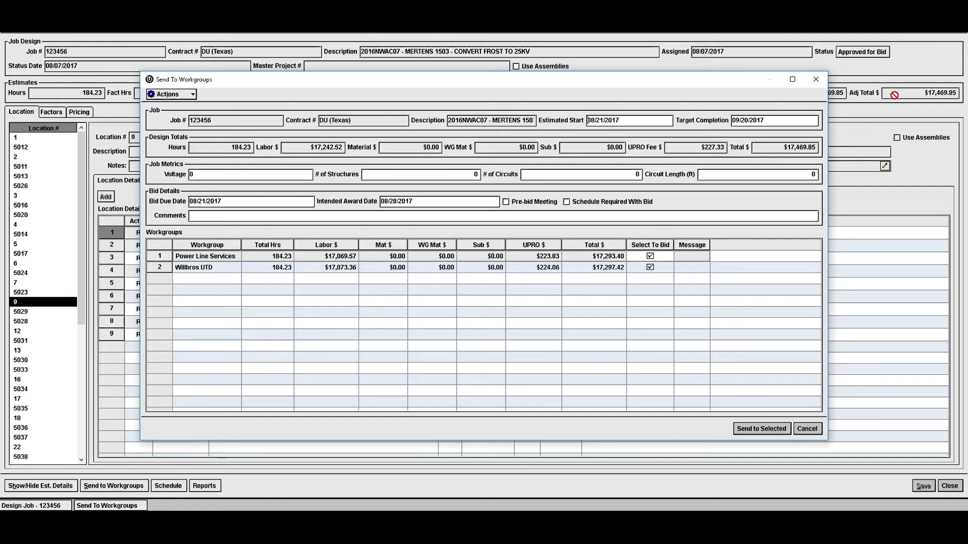
pyautogui.click(587, 257)
pyautogui.click(585, 273)
pyautogui.click(613, 261)
pyautogui.click(612, 266)
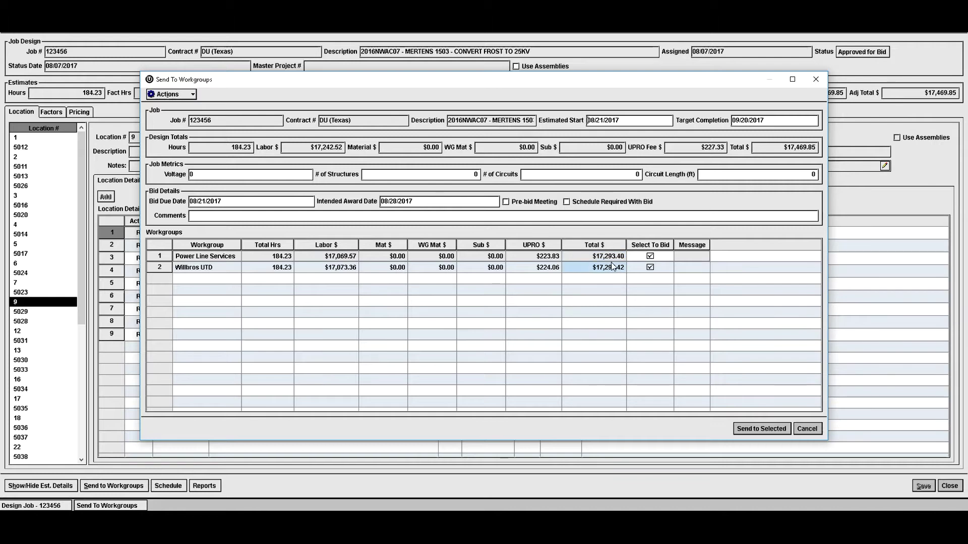
pyautogui.click(650, 257)
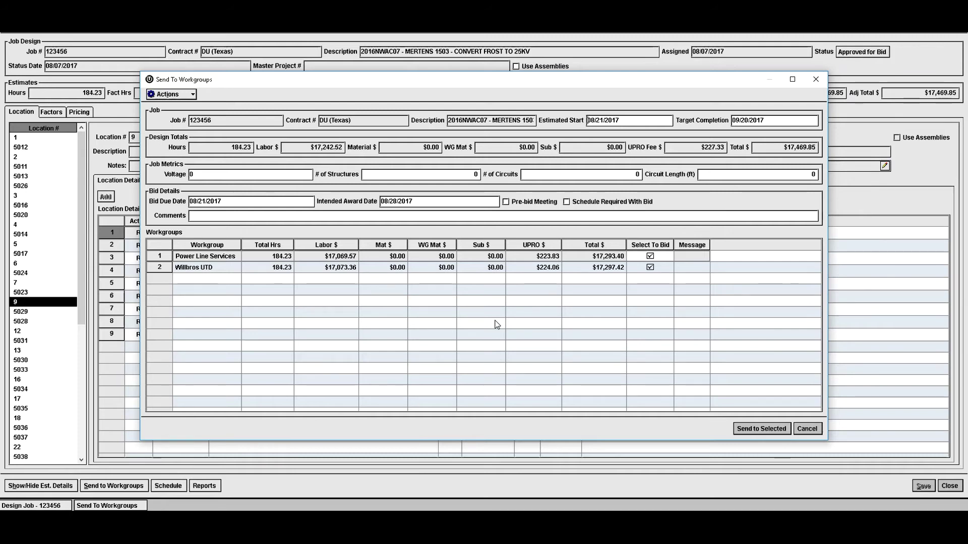
pyautogui.click(807, 429)
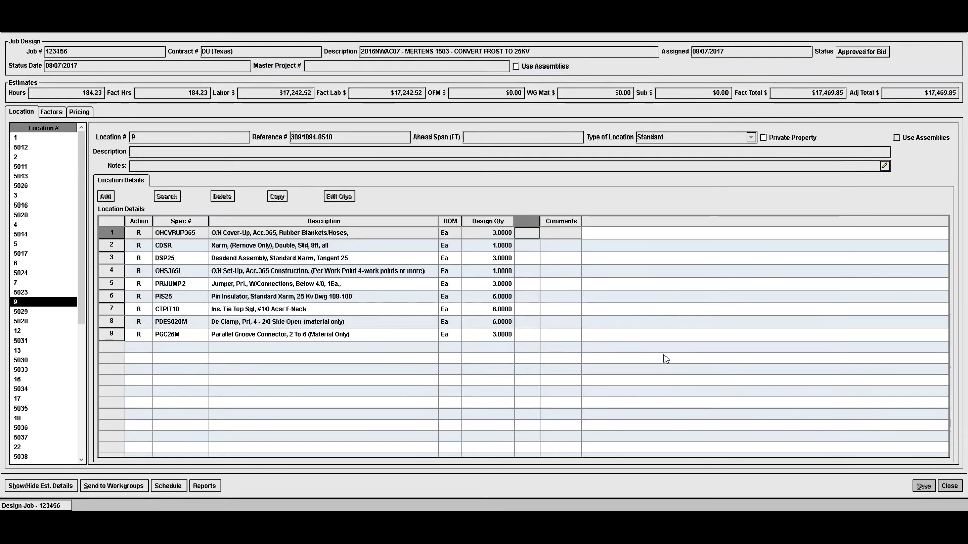